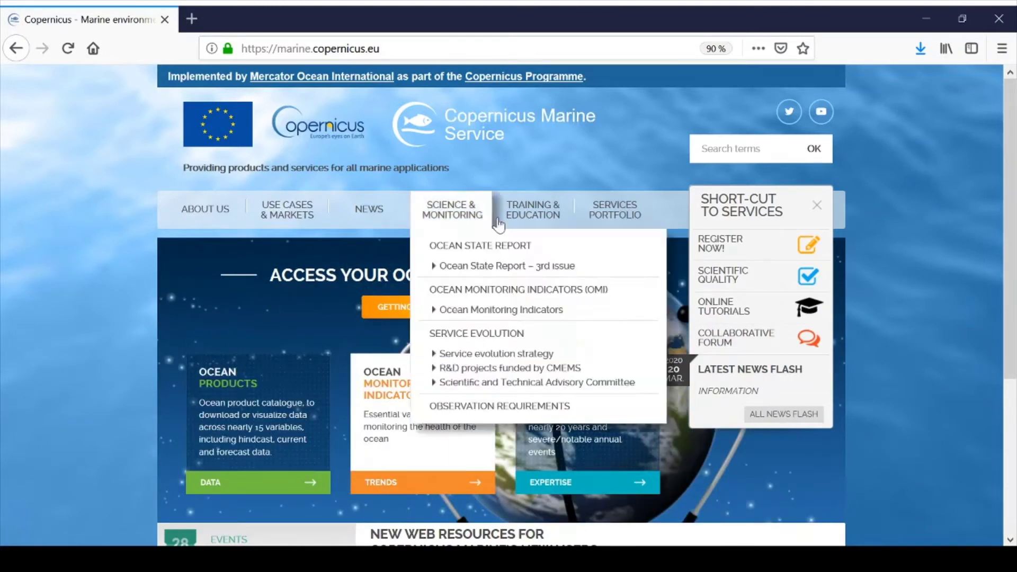
# - Open the Ocean Products catalogue in a new tab, led by GLOBAL_ANALYSIS_FORECAST_PHY_001_024
pyautogui.moveTo(614, 210)
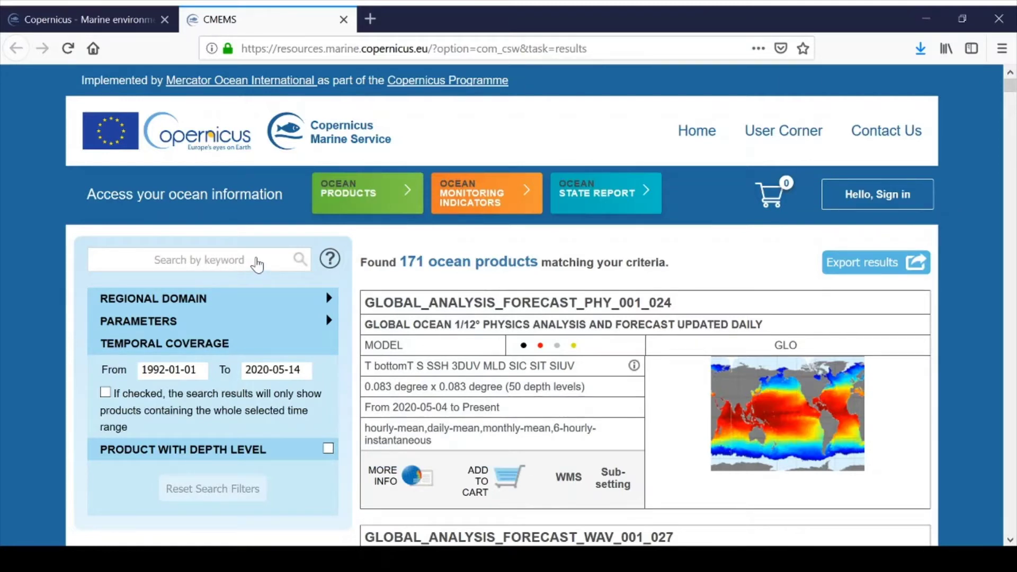
# - Bring up the Regional Domain filter list, from Global Ocean down to Black Sea
pyautogui.moveTo(200, 297)
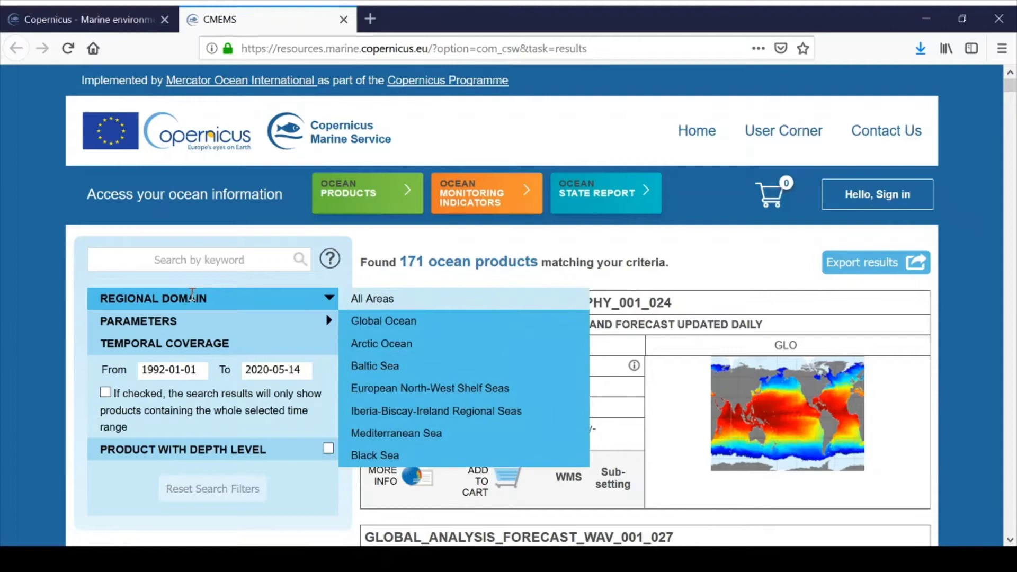
pyautogui.moveTo(174, 319)
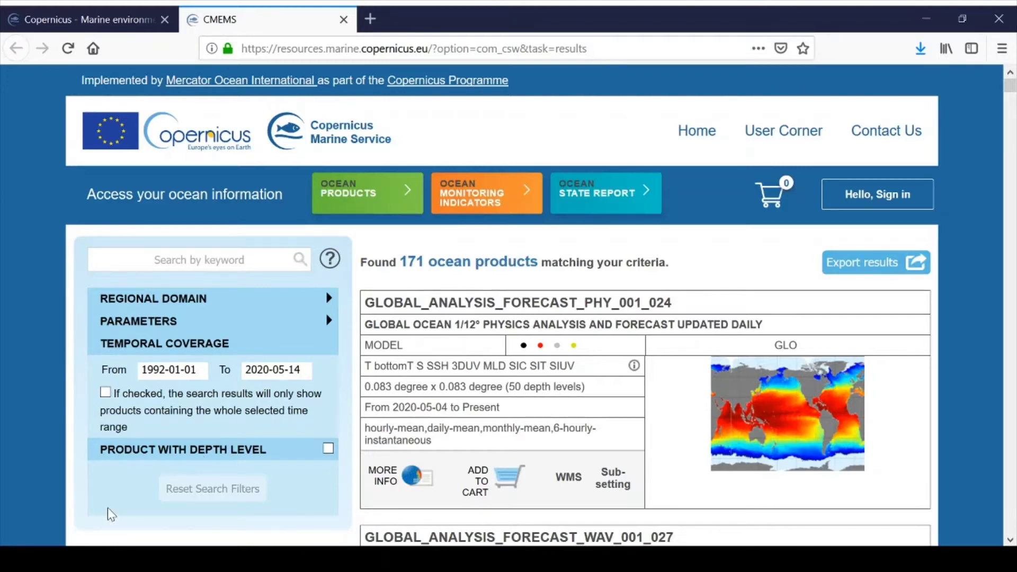
pyautogui.moveTo(156, 302)
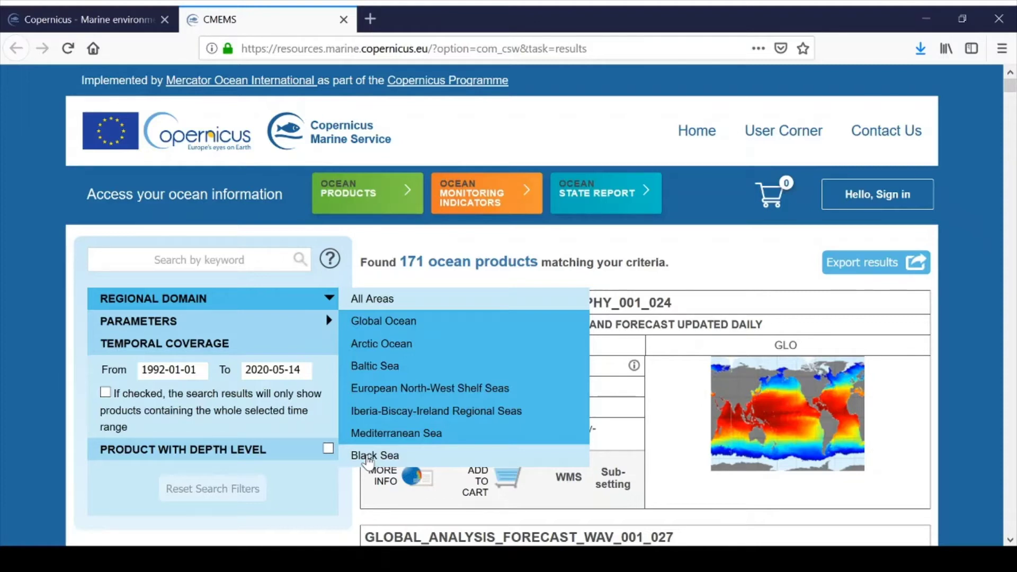
# - Filter to Black Sea products, then to those with the Temperature parameter, leaving 8
pyautogui.click(368, 458)
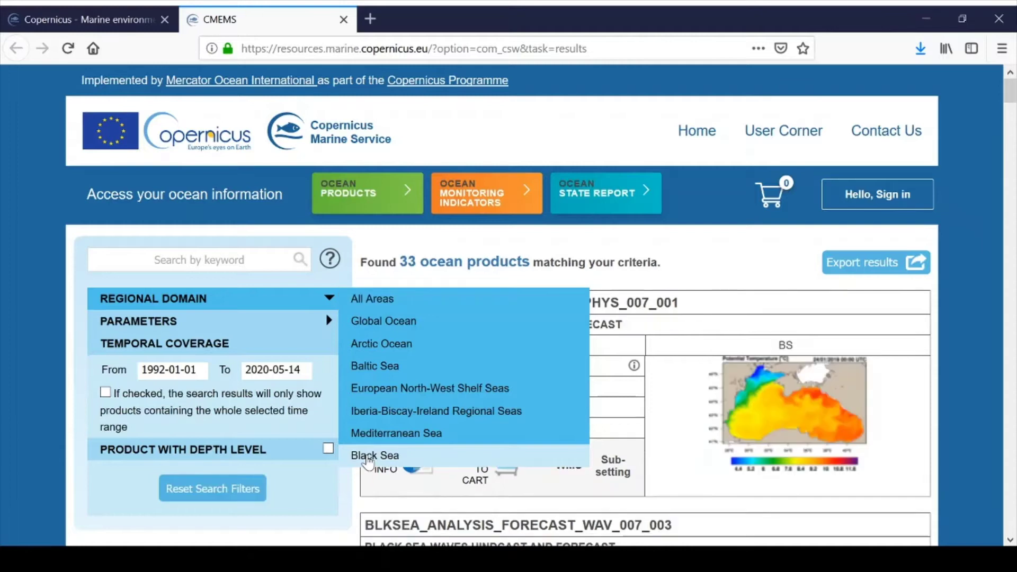
pyautogui.click(306, 321)
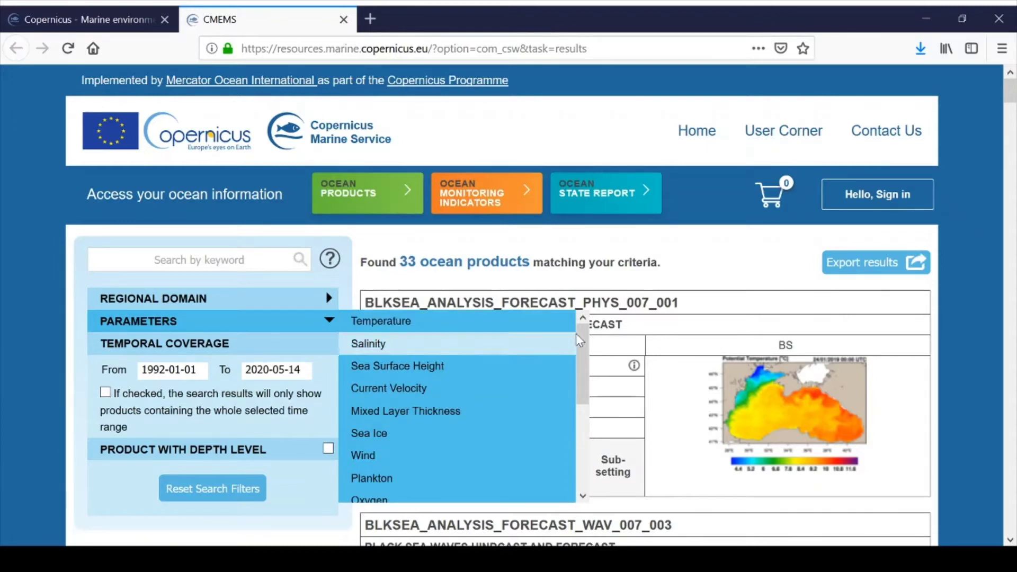
pyautogui.moveTo(583, 343)
pyautogui.mouseDown()
pyautogui.moveTo(583, 431)
pyautogui.moveTo(583, 343)
pyautogui.mouseUp()
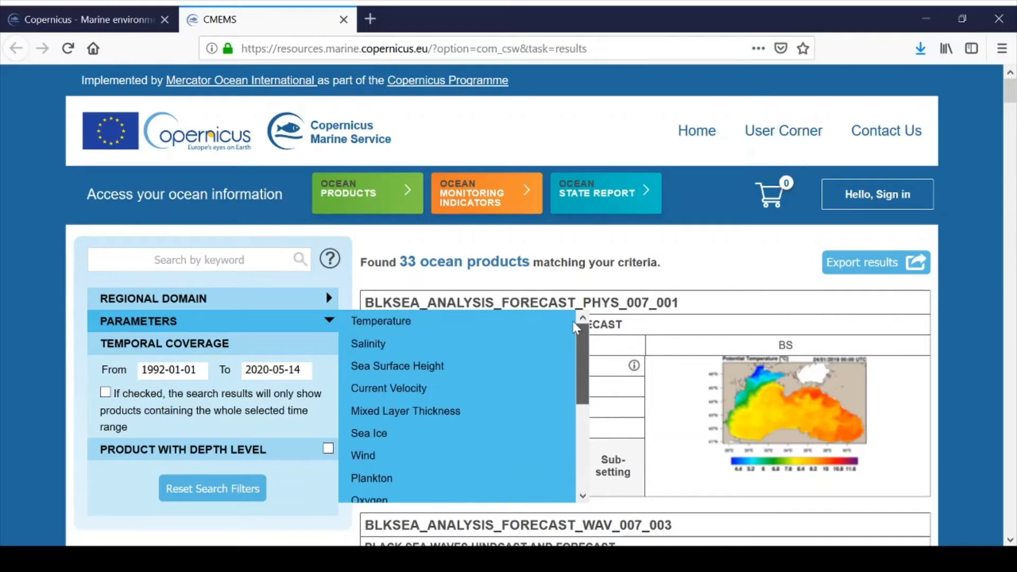
pyautogui.click(370, 327)
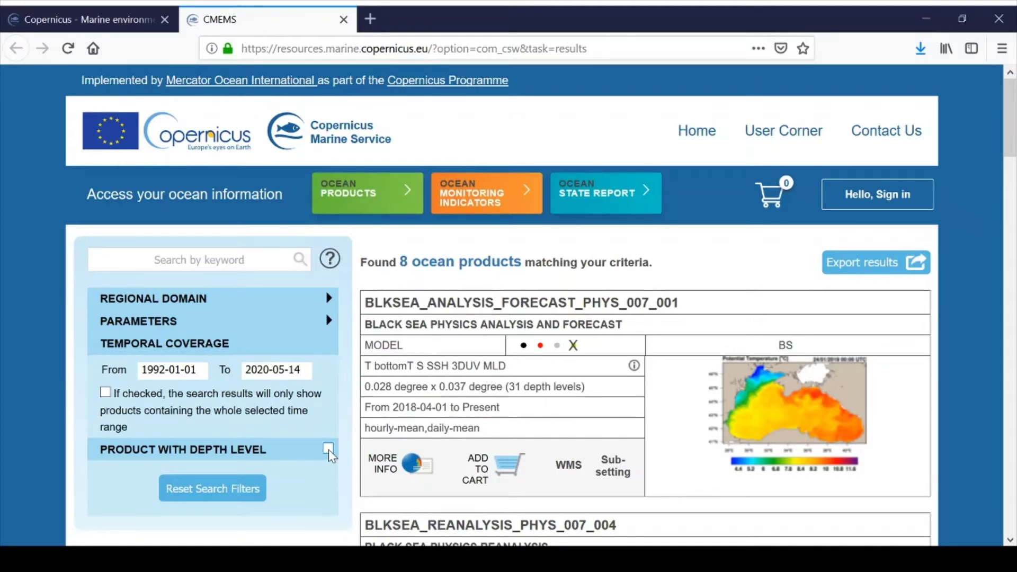
# - Keep only products with depth levels (3 remain) and reshow the Regional Domain choices
pyautogui.click(328, 449)
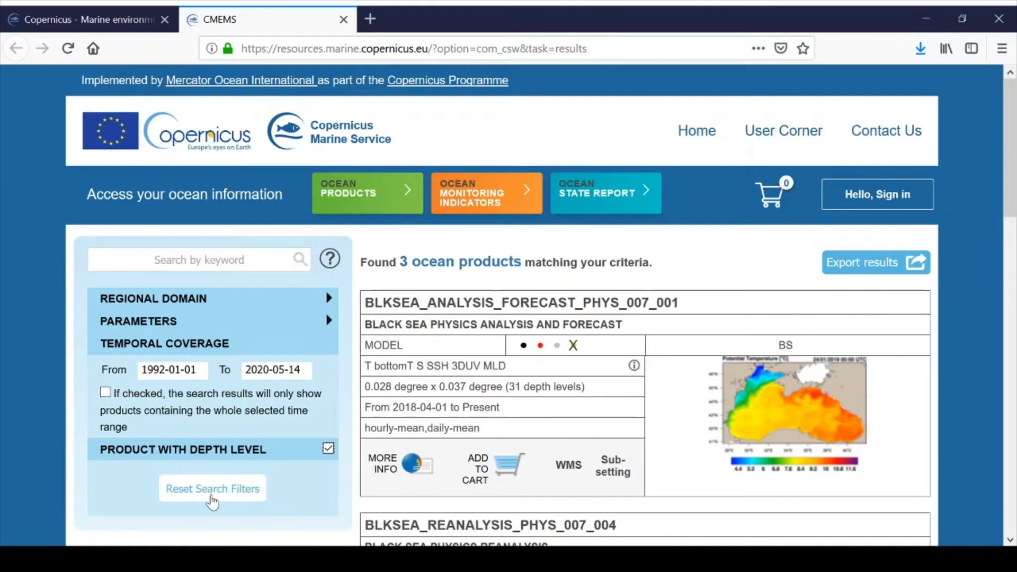
pyautogui.click(301, 293)
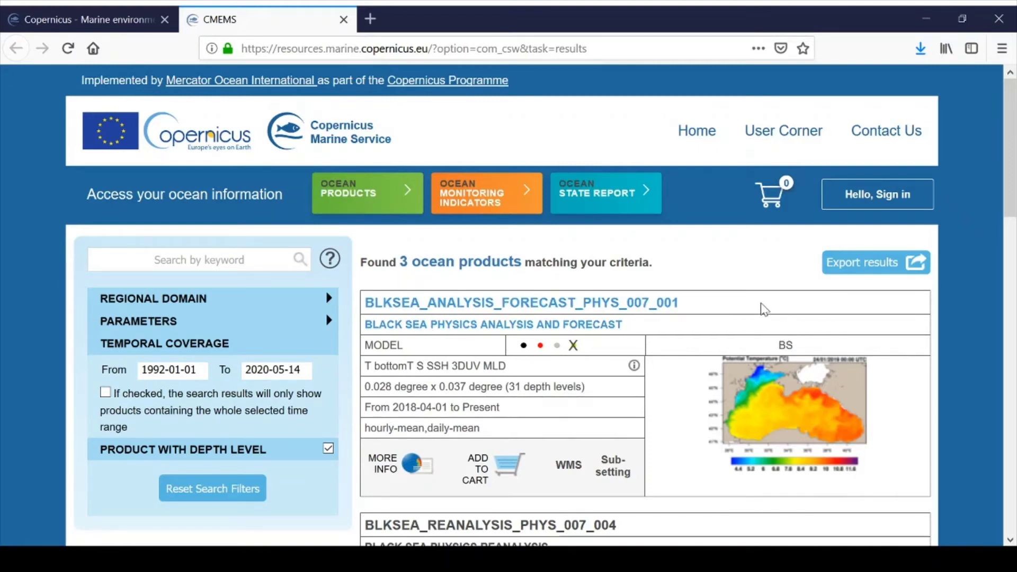
# - Show the User Corner menu listing Technical FAQ and Service News Flash
pyautogui.moveTo(779, 129)
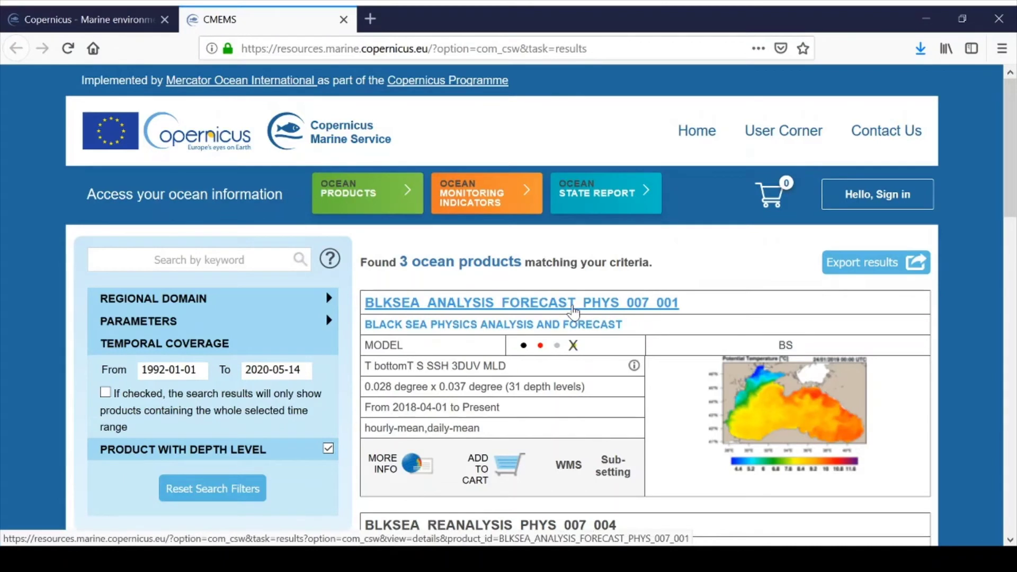
# - Open the BLKSEA_ANALYSIS_FORECAST_PHYS_007_001 product details page from the results
pyautogui.click(574, 313)
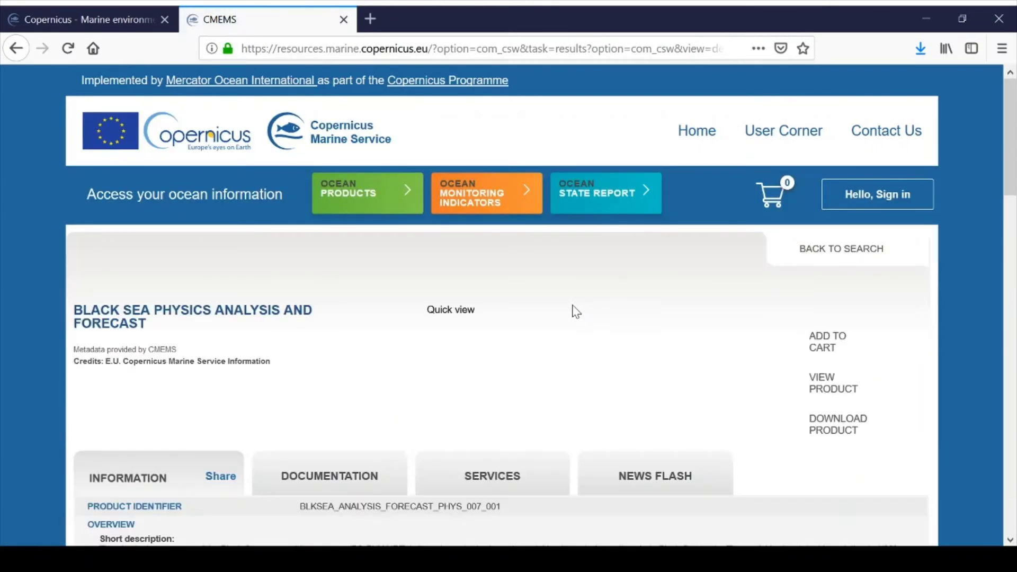
# - Scroll to the Information overview of BS-PHY NRT: 1/36° by 1/27° grid, 31 levels
pyautogui.scroll(-3, 575, 313)
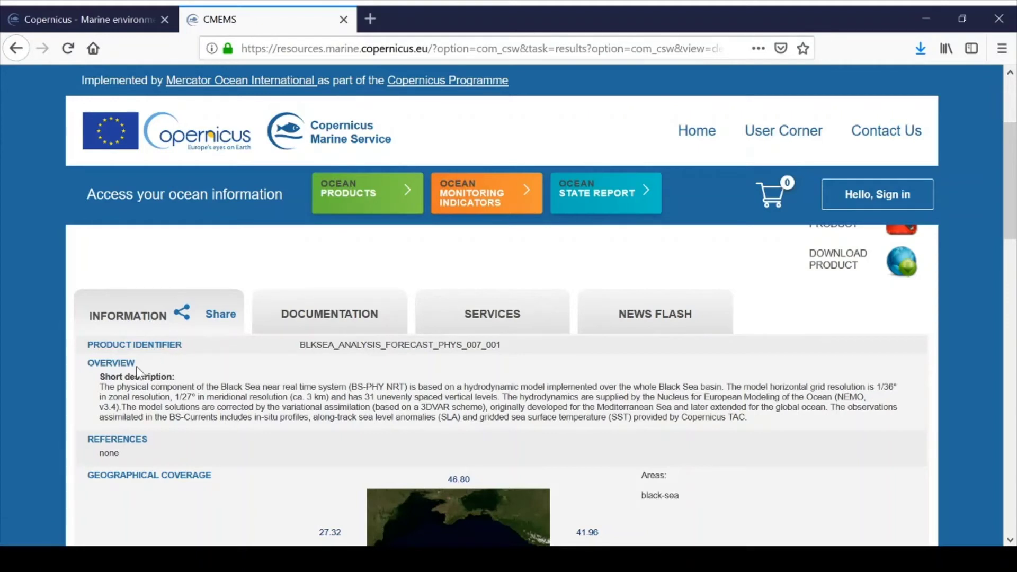
pyautogui.moveTo(99, 376); pyautogui.dragTo(181, 379)
pyautogui.scroll(-3, 137, 440)
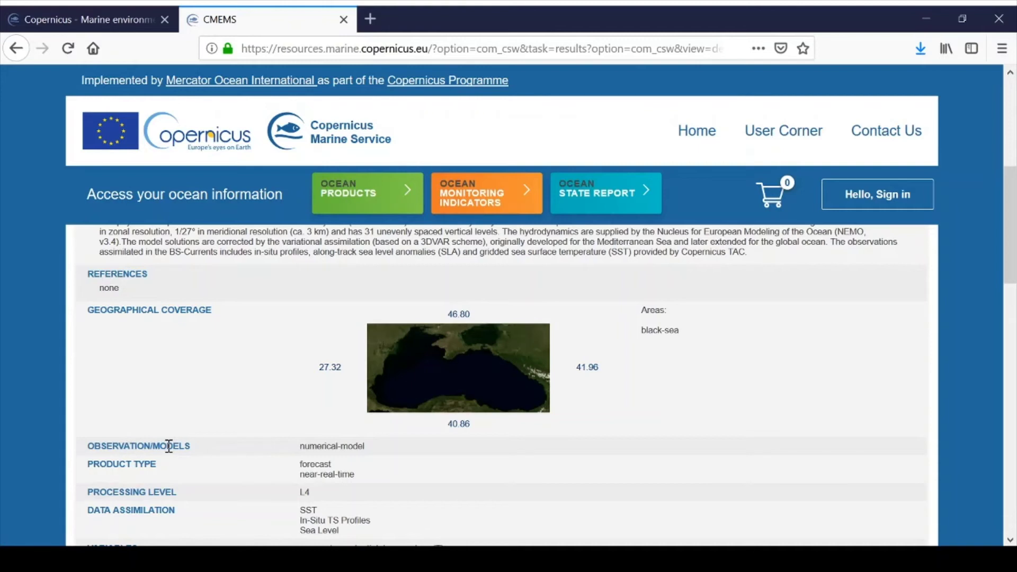
pyautogui.scroll(-3, 170, 446)
pyautogui.scroll(-1, 173, 443)
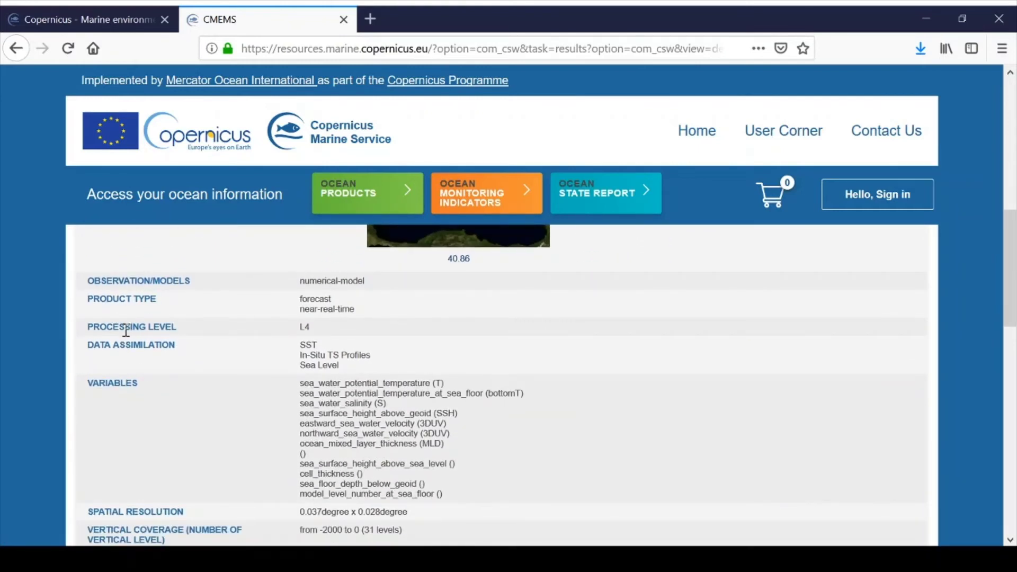
pyautogui.scroll(-2, 204, 329)
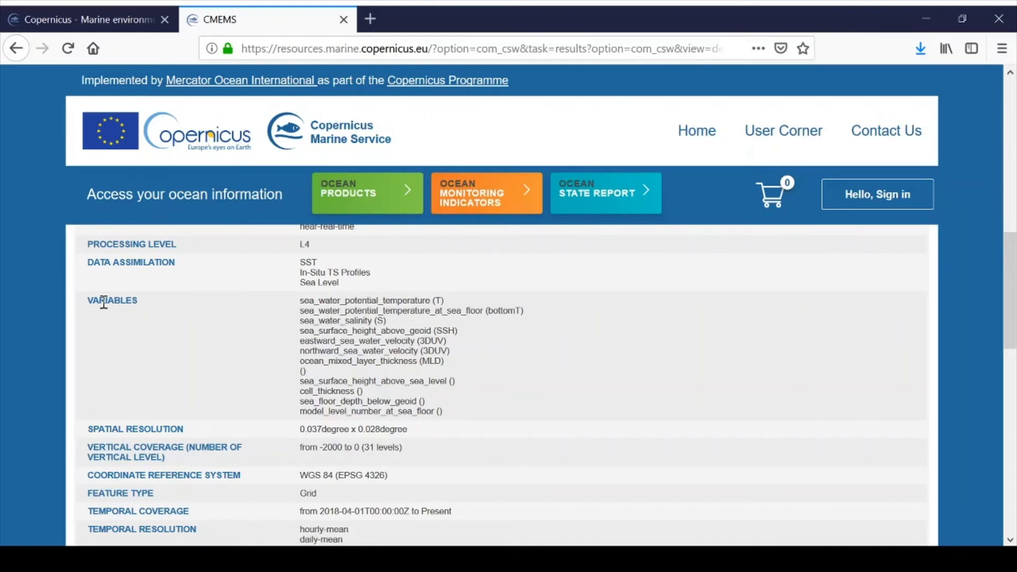
pyautogui.scroll(-2, 143, 393)
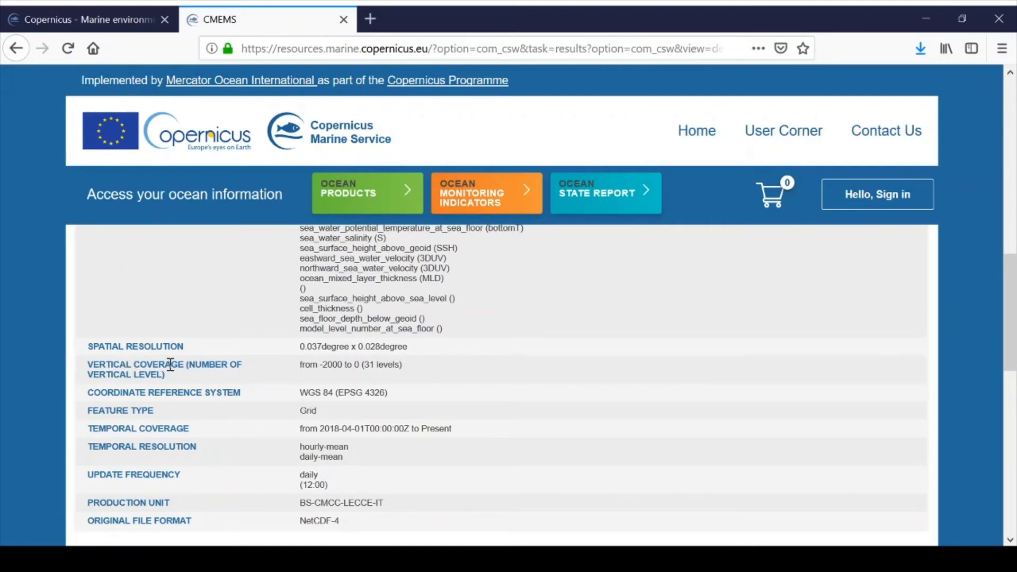
pyautogui.scroll(-3, 170, 365)
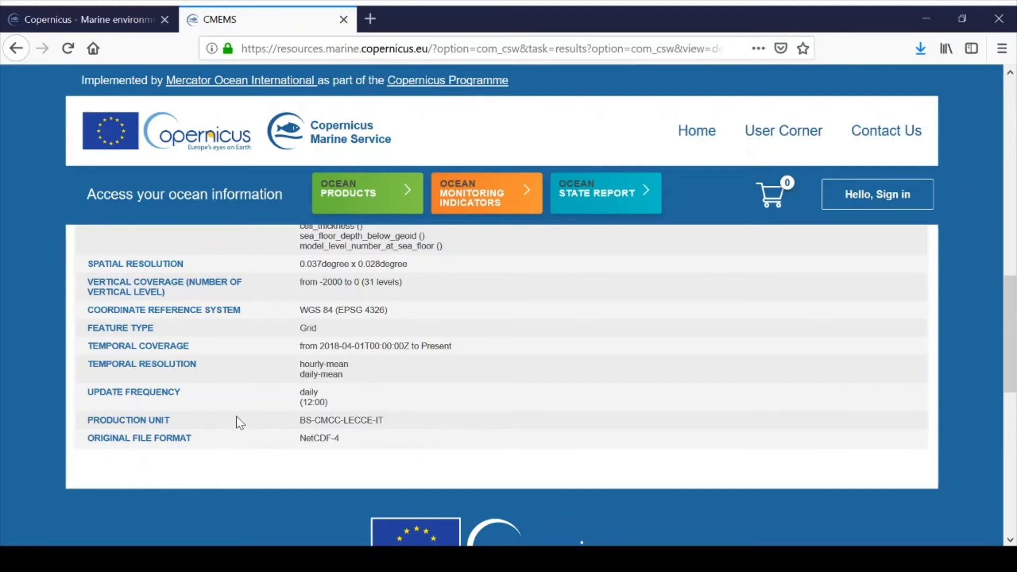
pyautogui.scroll(7, 241, 405)
# - Bring up the product's Share options and copy its permalink
pyautogui.scroll(8, 241, 405)
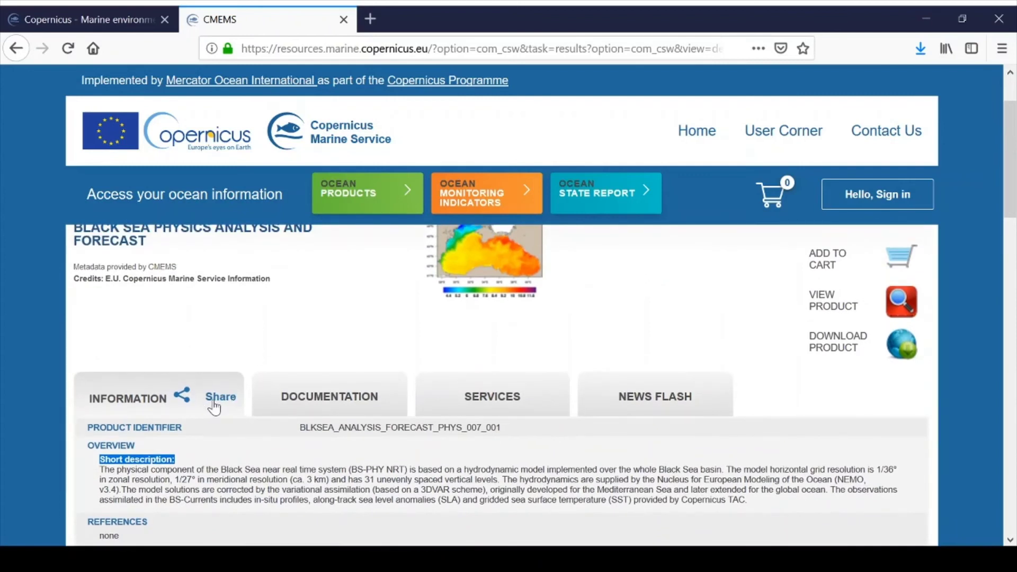
pyautogui.click(215, 407)
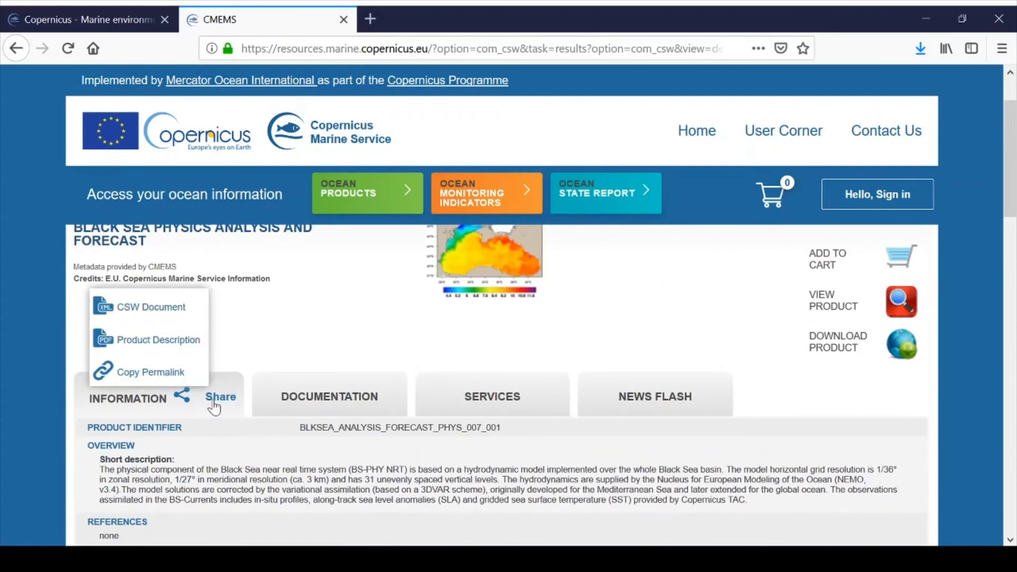
pyautogui.click(159, 374)
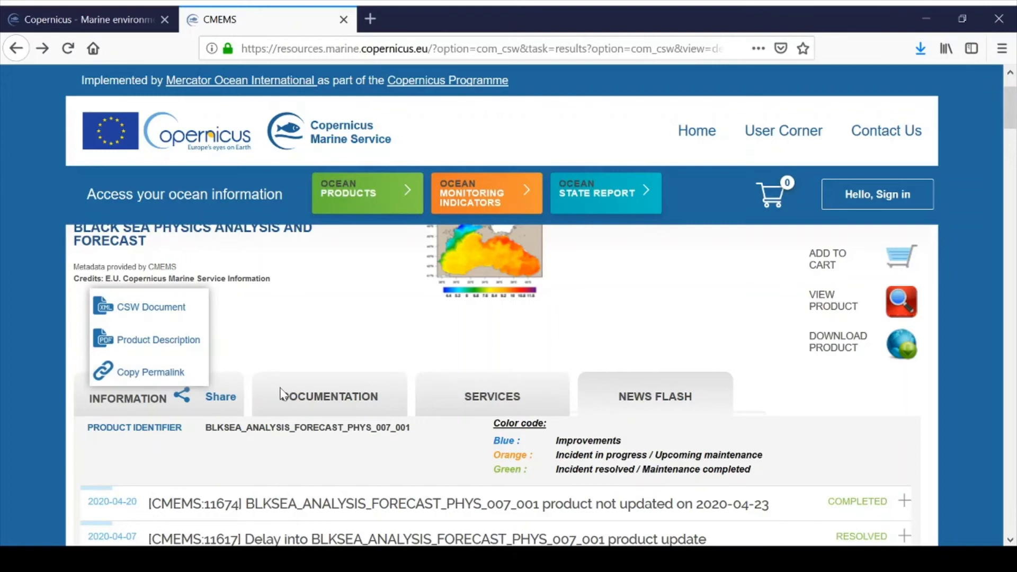
# - Show the Documentation tab and highlight the Product User Manual and Quality Information Document titles
pyautogui.click(310, 401)
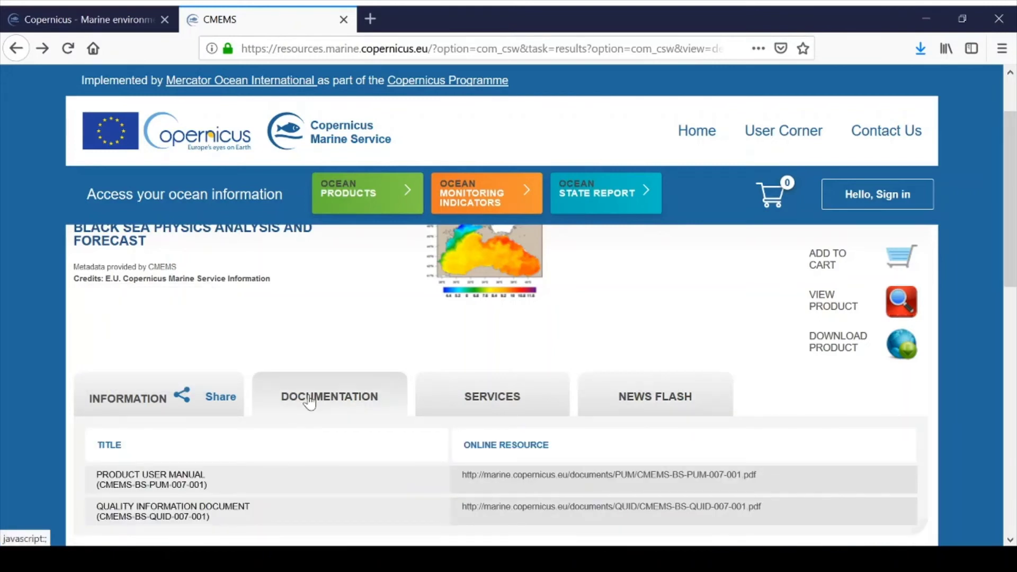
pyautogui.click(309, 401)
pyautogui.scroll(-2, 307, 392)
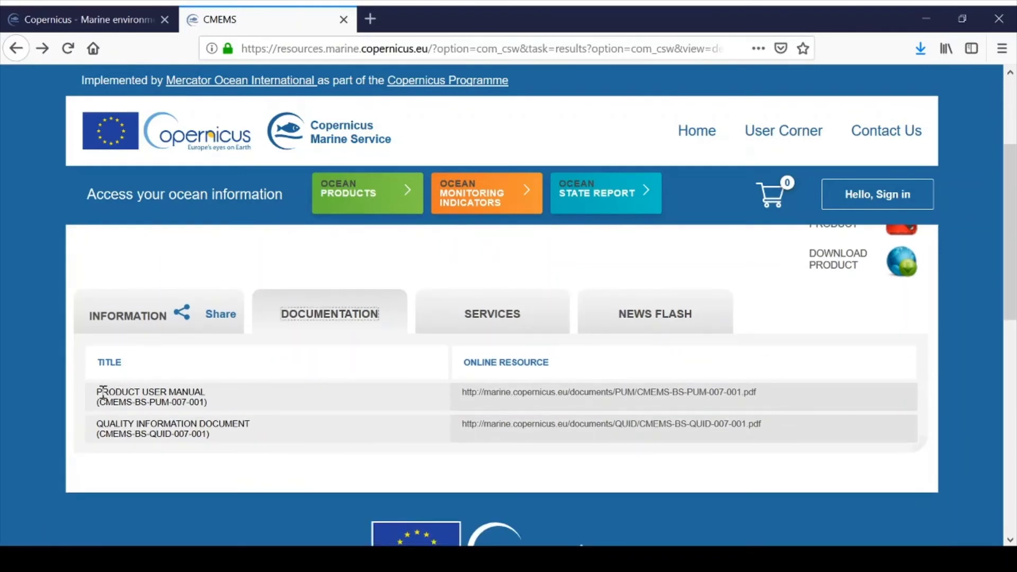
pyautogui.moveTo(95, 395); pyautogui.dragTo(207, 391)
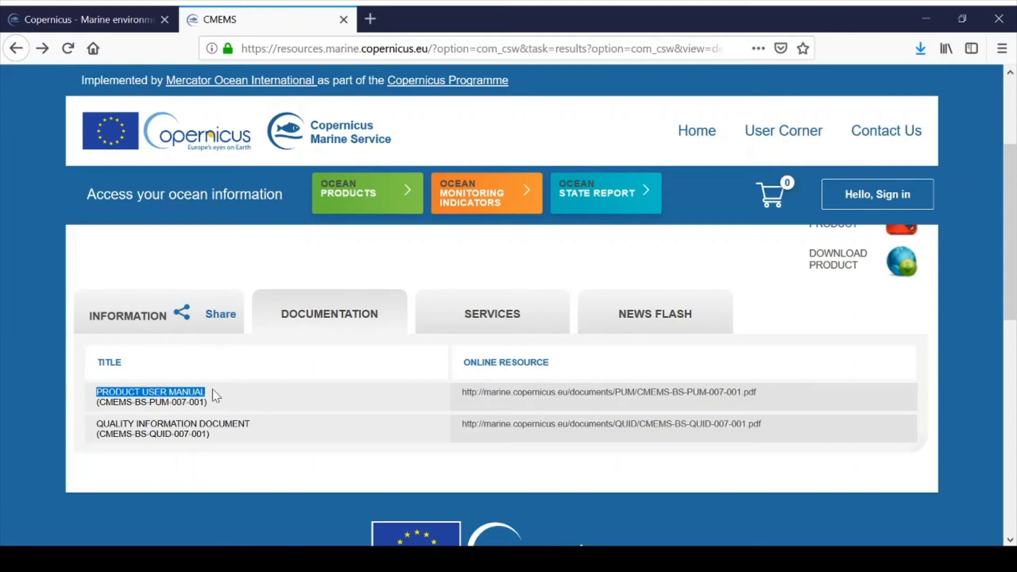
pyautogui.click(98, 428)
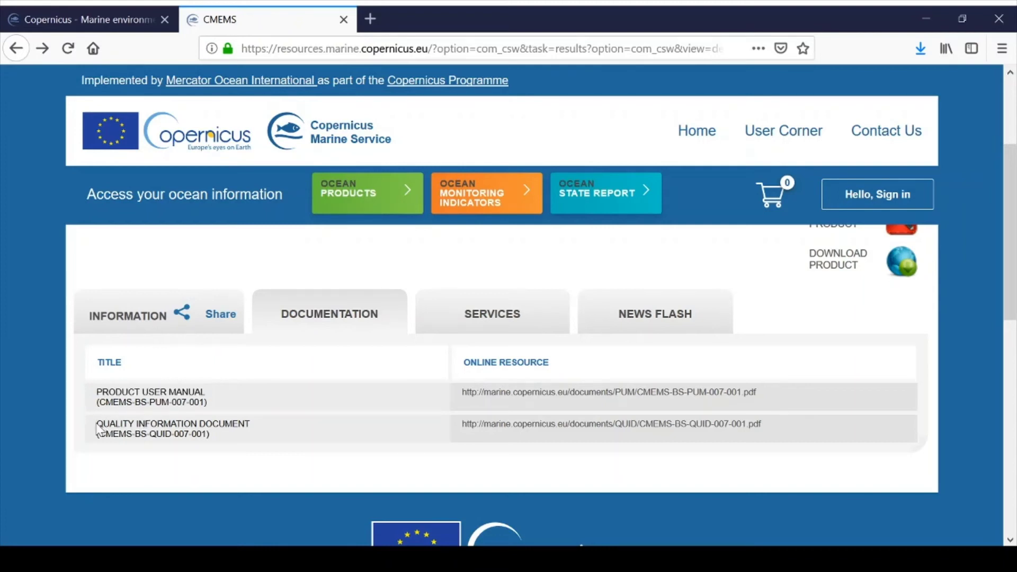
pyautogui.moveTo(98, 430); pyautogui.dragTo(250, 421)
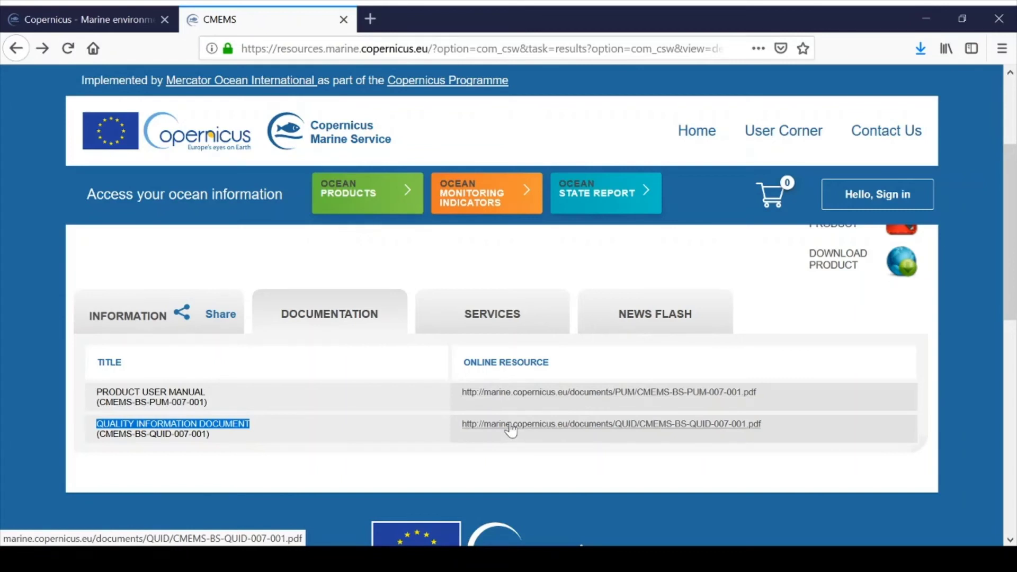
# - Review the Services list: CSW, WMS, Subsetter, Direct Get File and FTP
pyautogui.click(506, 321)
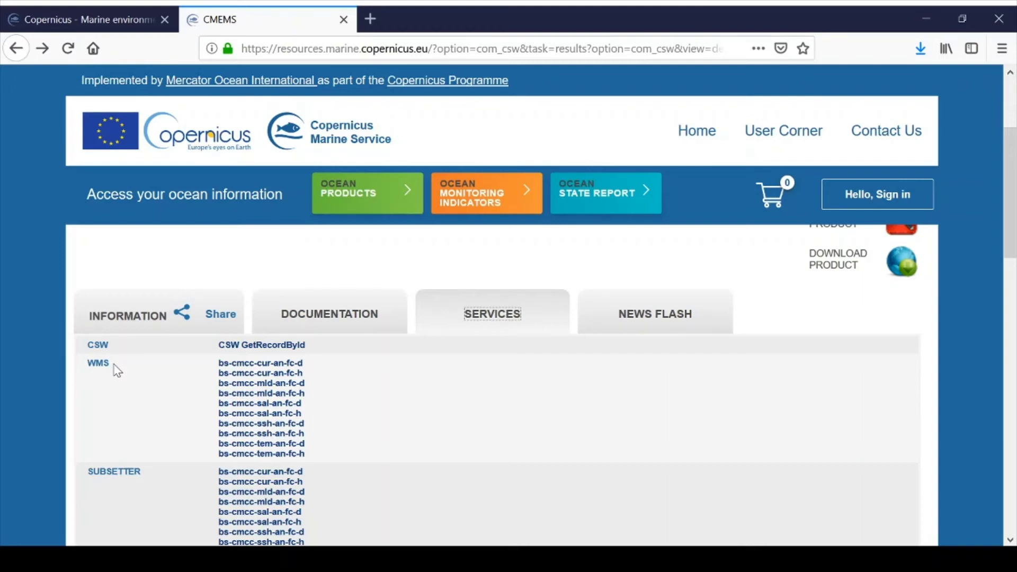
pyautogui.scroll(-3, 117, 370)
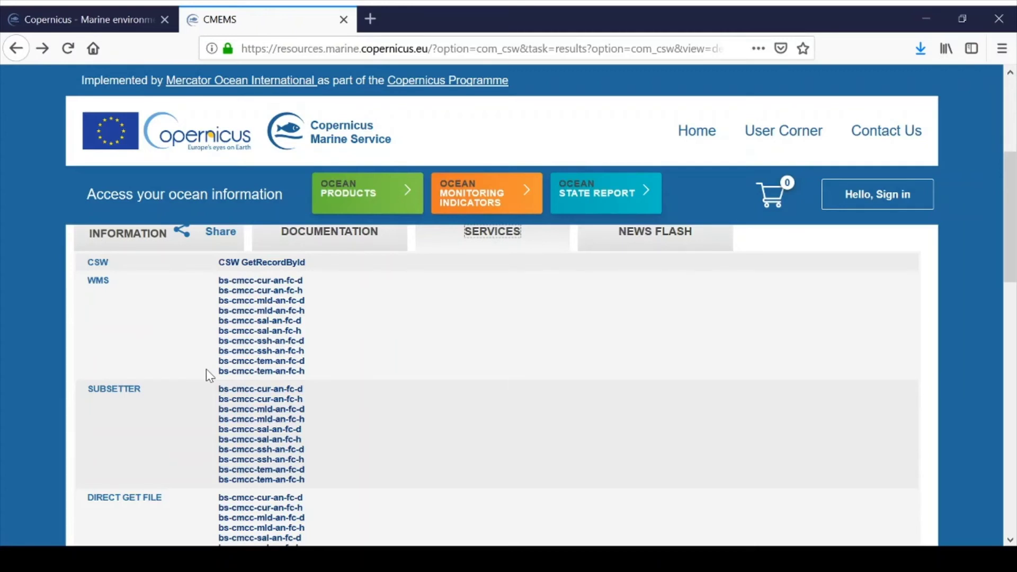
pyautogui.scroll(-5, 206, 374)
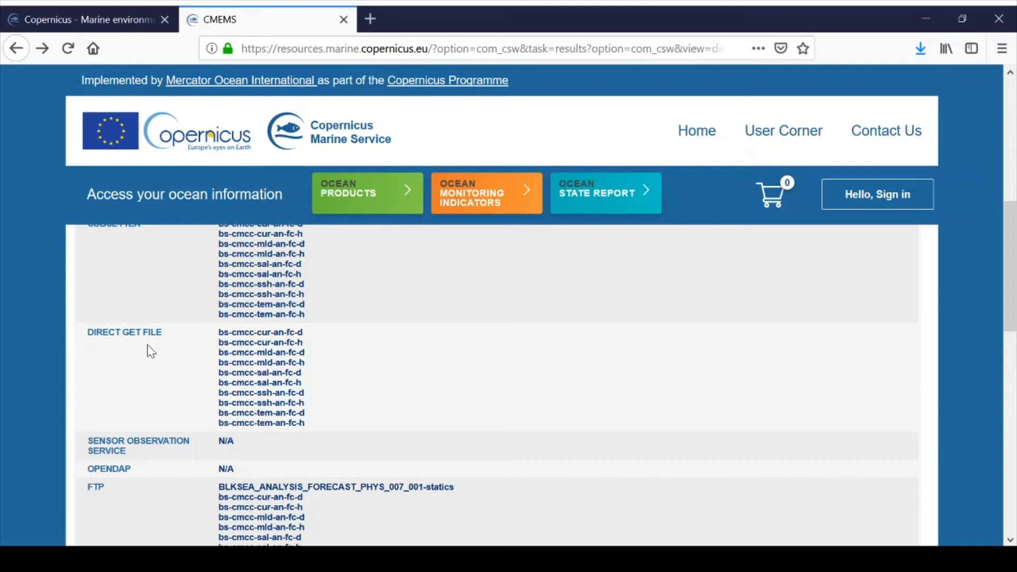
pyautogui.scroll(-3, 151, 351)
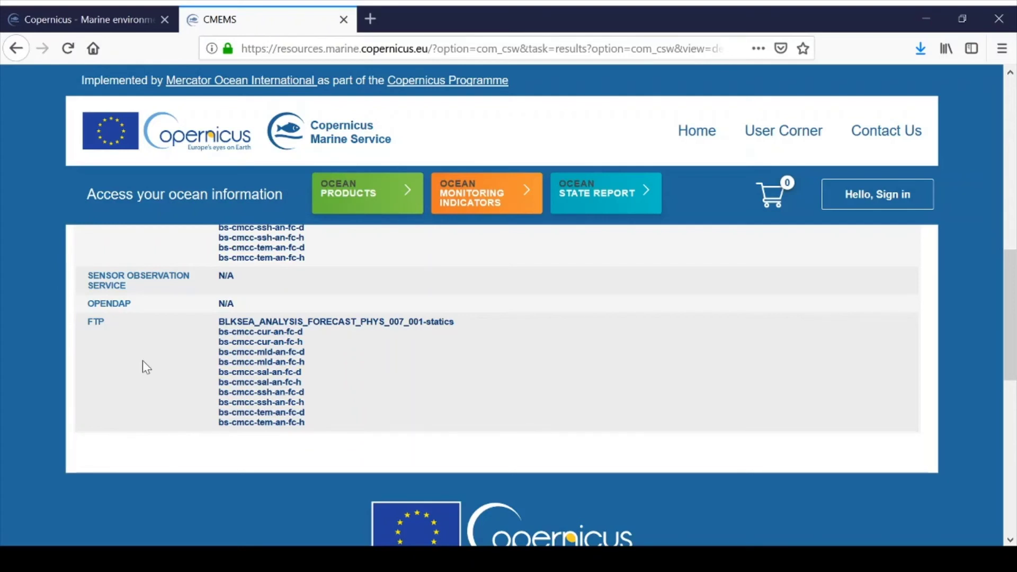
pyautogui.scroll(6, 142, 360)
pyautogui.scroll(3, 142, 368)
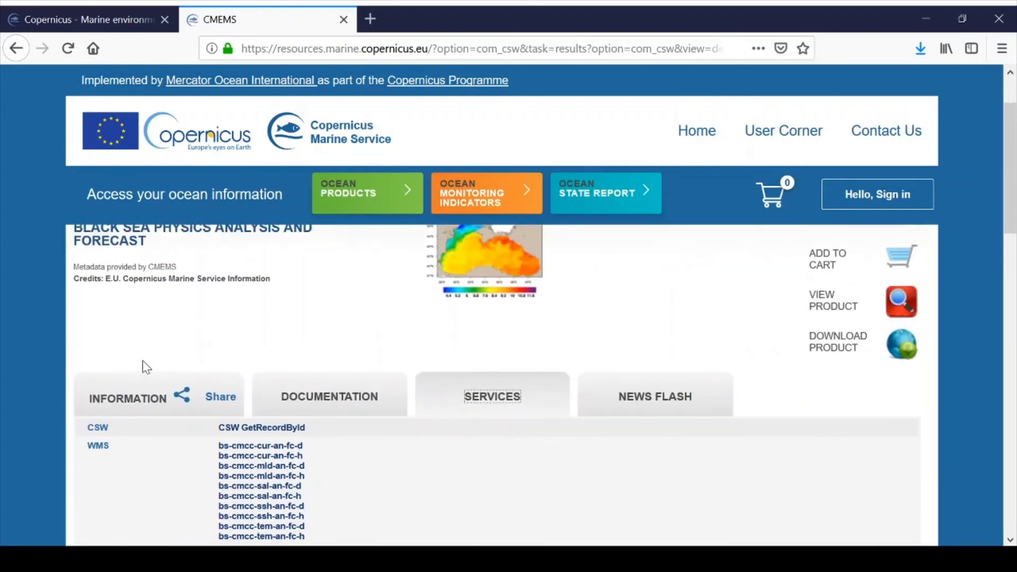
# - Show the six News Flash notices, then expand and collapse the 2020-04-20 'product not updated' notice
pyautogui.click(631, 406)
pyautogui.click(630, 406)
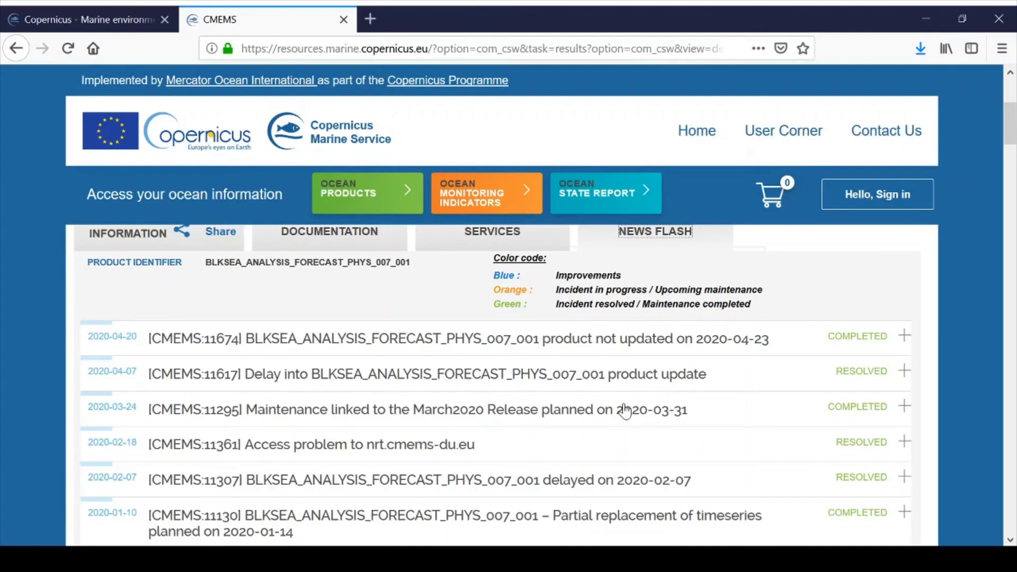
pyautogui.click(598, 348)
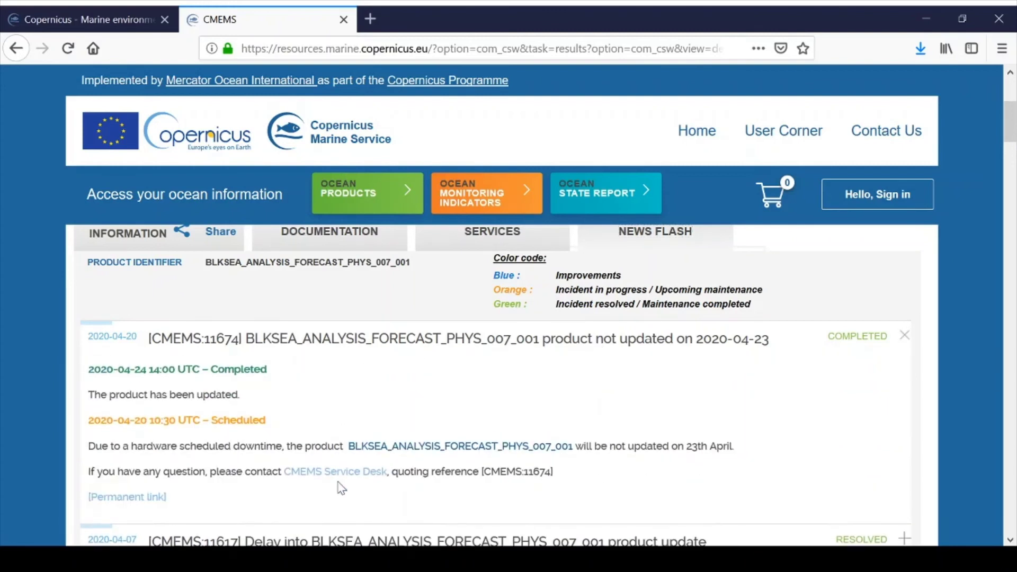
pyautogui.click(365, 349)
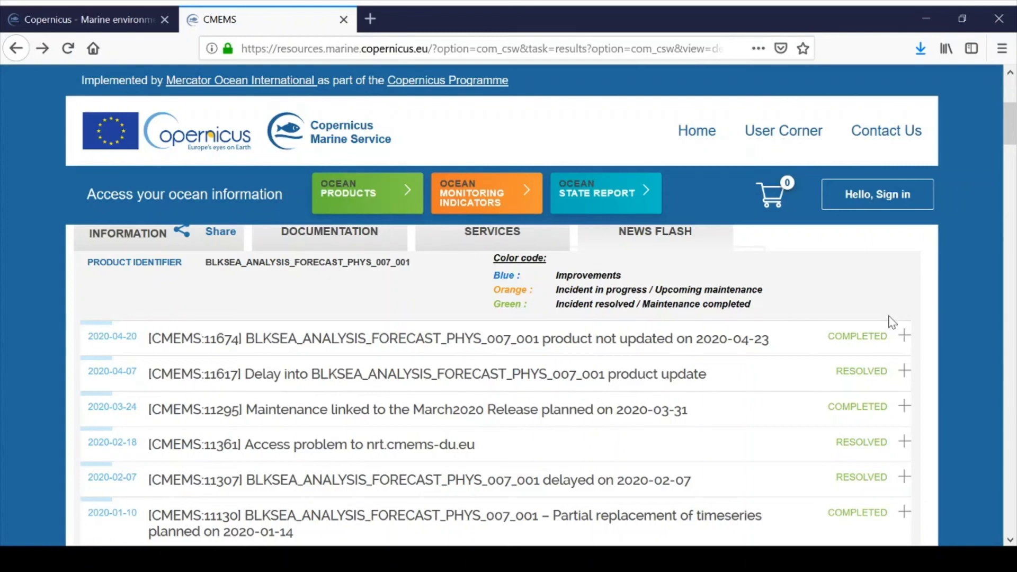
pyautogui.scroll(3, 892, 322)
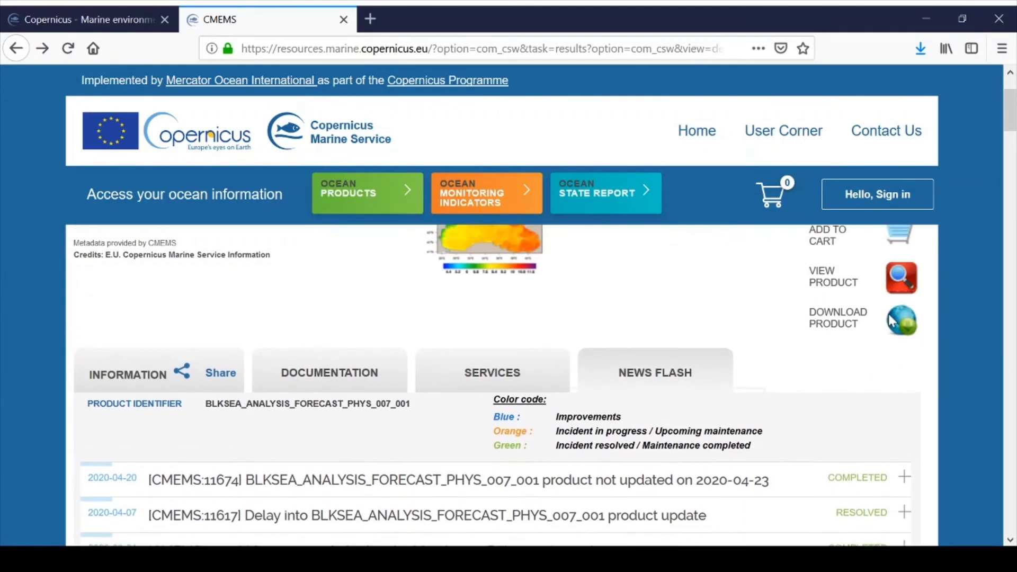
pyautogui.scroll(2, 890, 322)
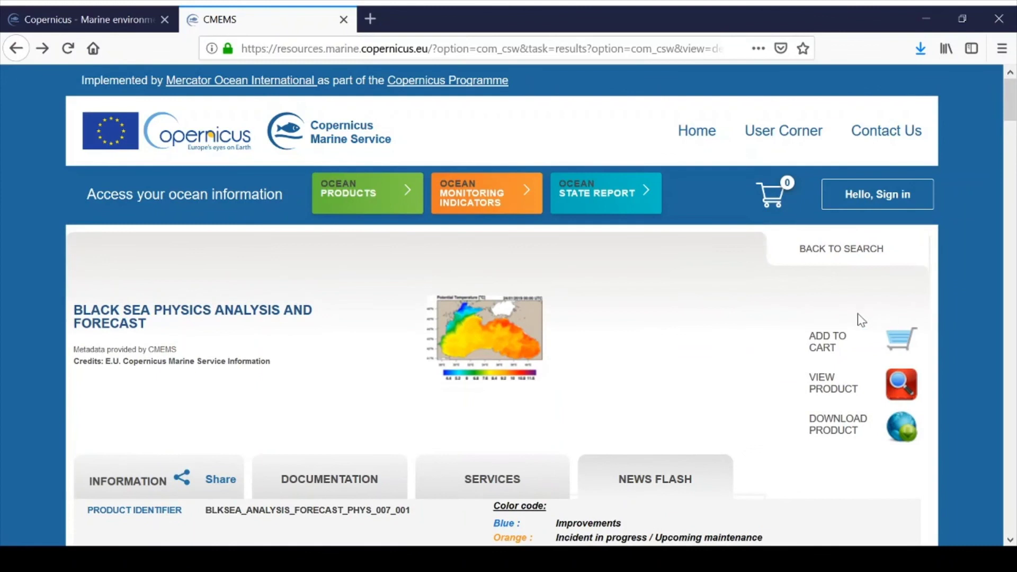